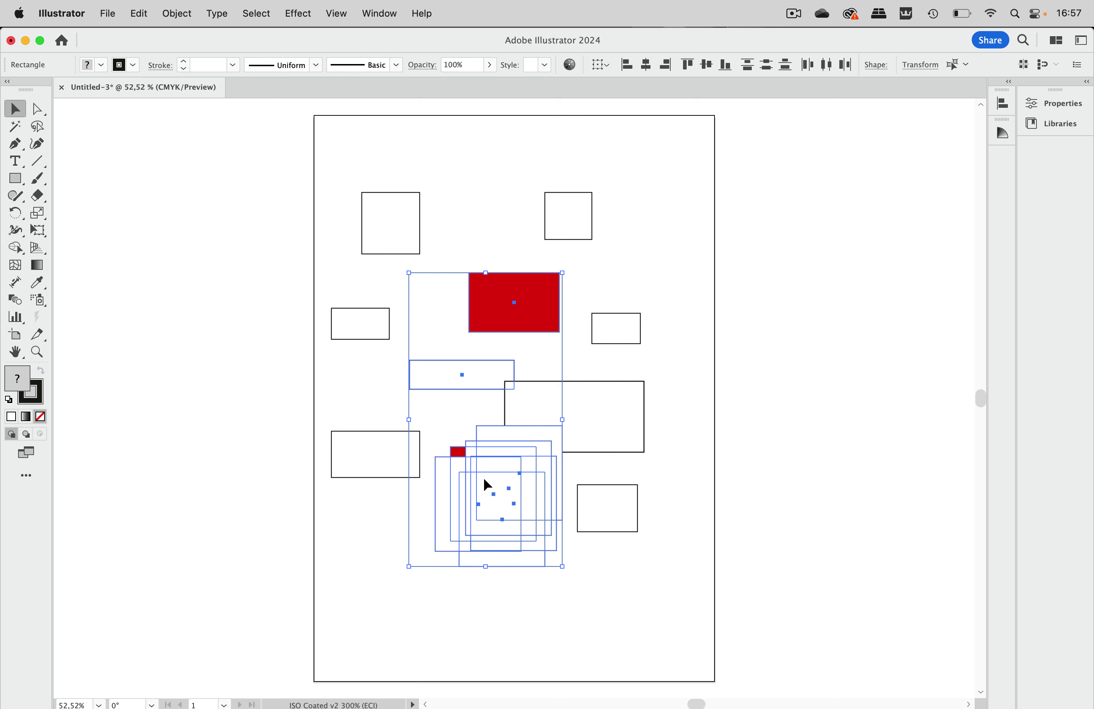
Clear the selection and draw a white rectangle outside the artboard, level with its upper squares.
left_click(718, 287)
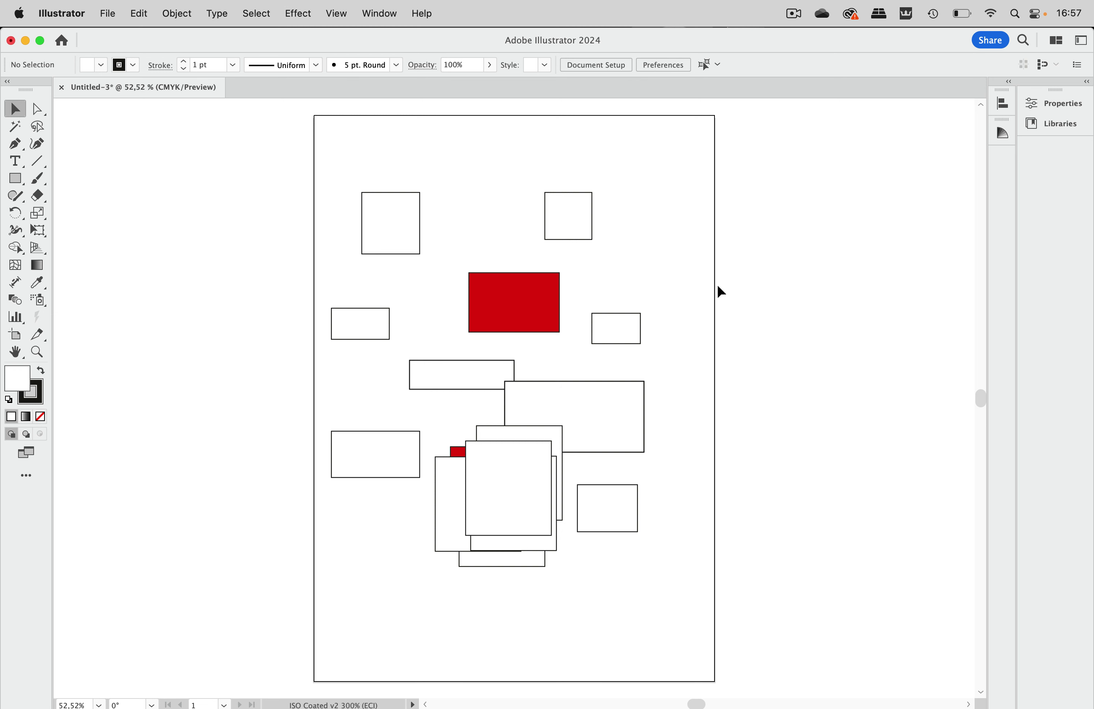
key("m")
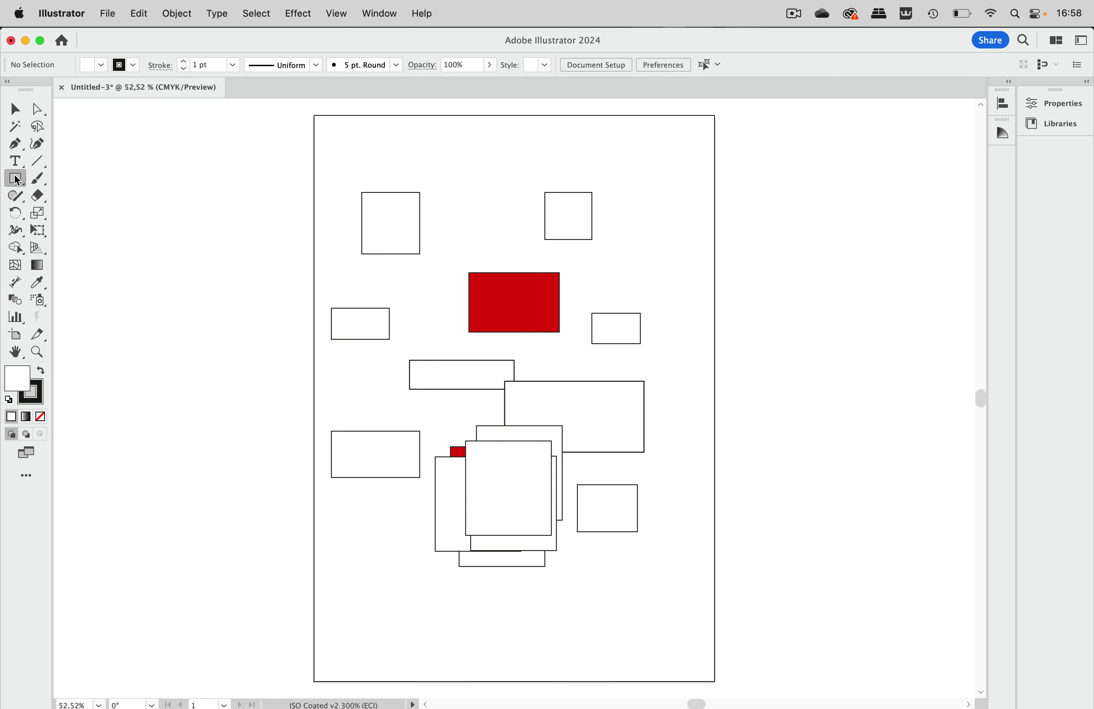
left_click_drag(778, 193, 847, 253)
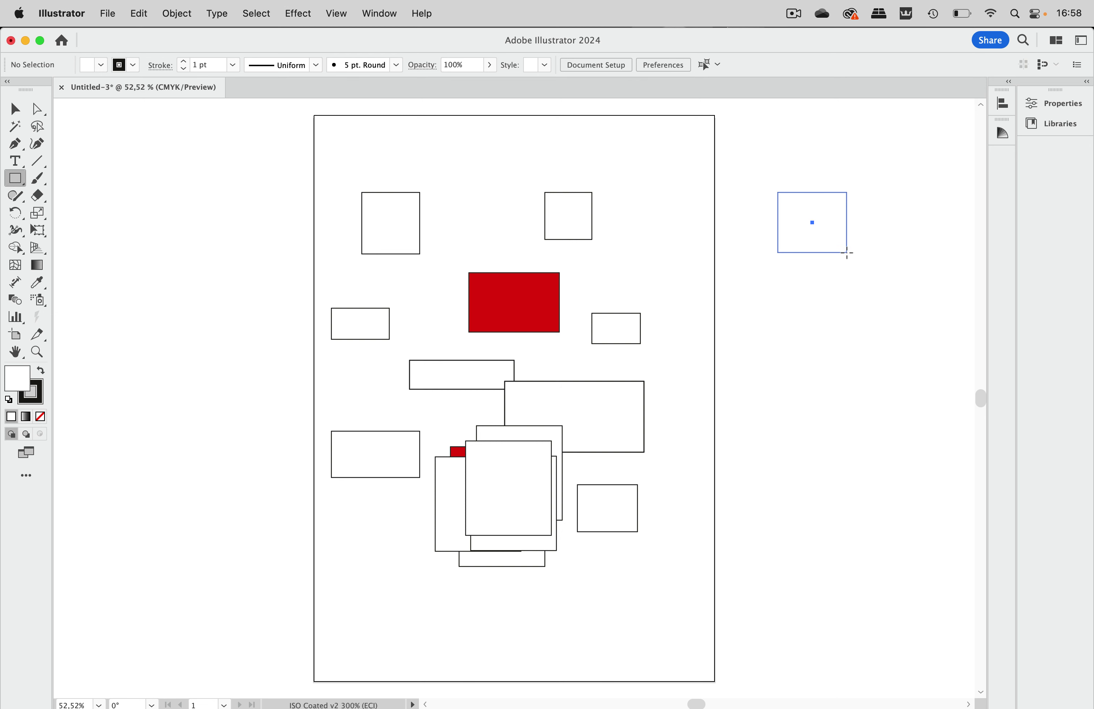
mouse_move(847, 252)
left_mouse_down()
mouse_move(845, 290)
mouse_move(799, 300)
mouse_move(764, 282)
mouse_move(778, 231)
mouse_move(898, 236)
mouse_move(911, 294)
mouse_move(843, 367)
mouse_move(781, 372)
mouse_move(744, 356)
mouse_move(858, 254)
mouse_move(893, 311)
mouse_move(805, 307)
mouse_move(833, 249)
mouse_move(789, 229)
mouse_move(852, 207)
mouse_move(848, 173)
mouse_move(827, 148)
mouse_move(772, 178)
mouse_move(758, 229)
mouse_move(852, 270)
mouse_move(908, 256)
mouse_move(841, 235)
mouse_move(841, 291)
mouse_move(900, 279)
mouse_move(889, 250)
mouse_move(836, 278)
mouse_move(846, 312)
mouse_move(882, 267)
mouse_move(830, 257)
mouse_move(842, 304)
mouse_move(880, 294)
mouse_move(866, 231)
mouse_move(870, 253)
left_mouse_up()
key("asciitilde")
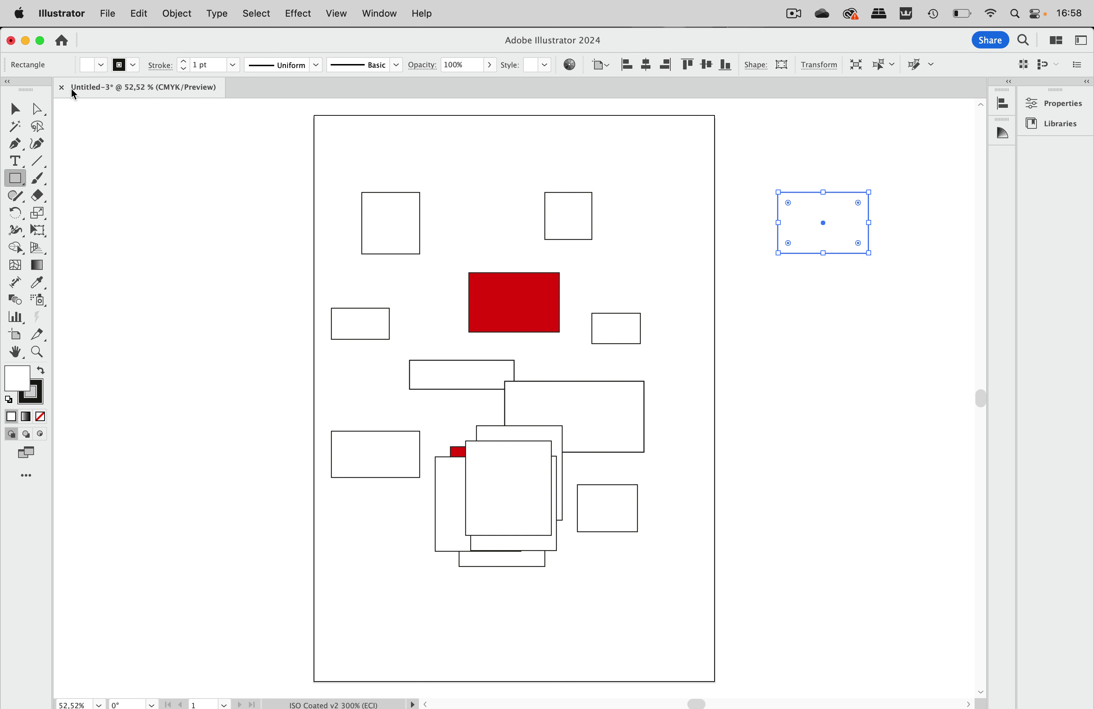
Select the topmost white rectangle of the overlapping stack and cycle the selection down through the rectangles behind it.
left_click(15, 110)
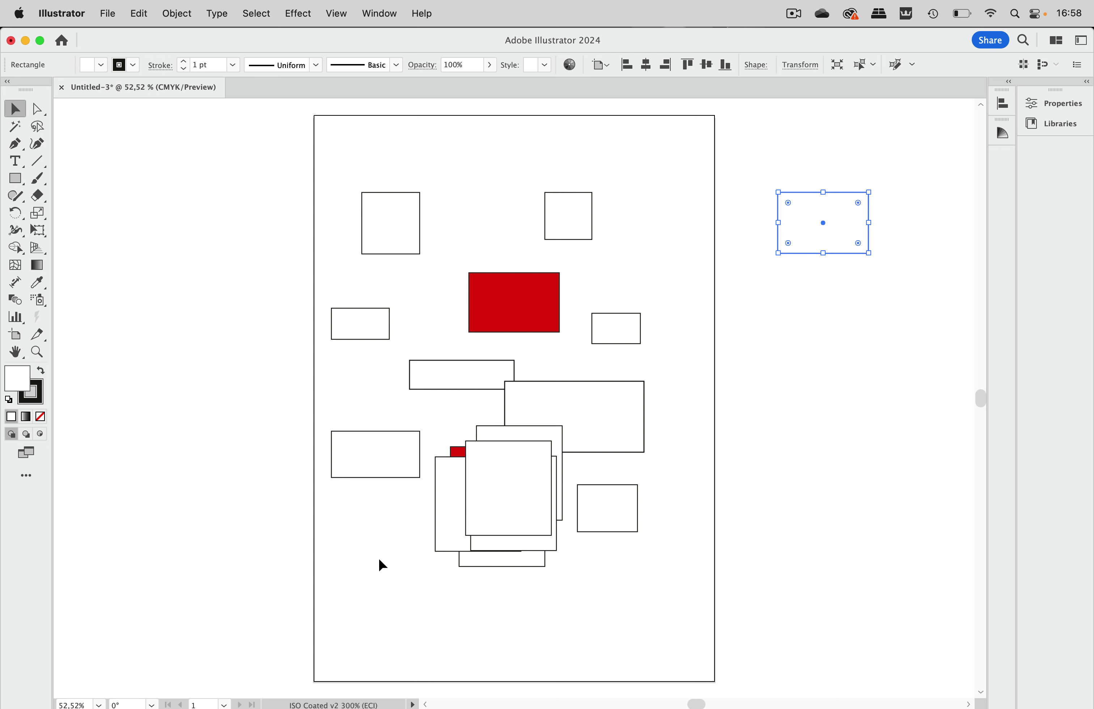
left_click(489, 477)
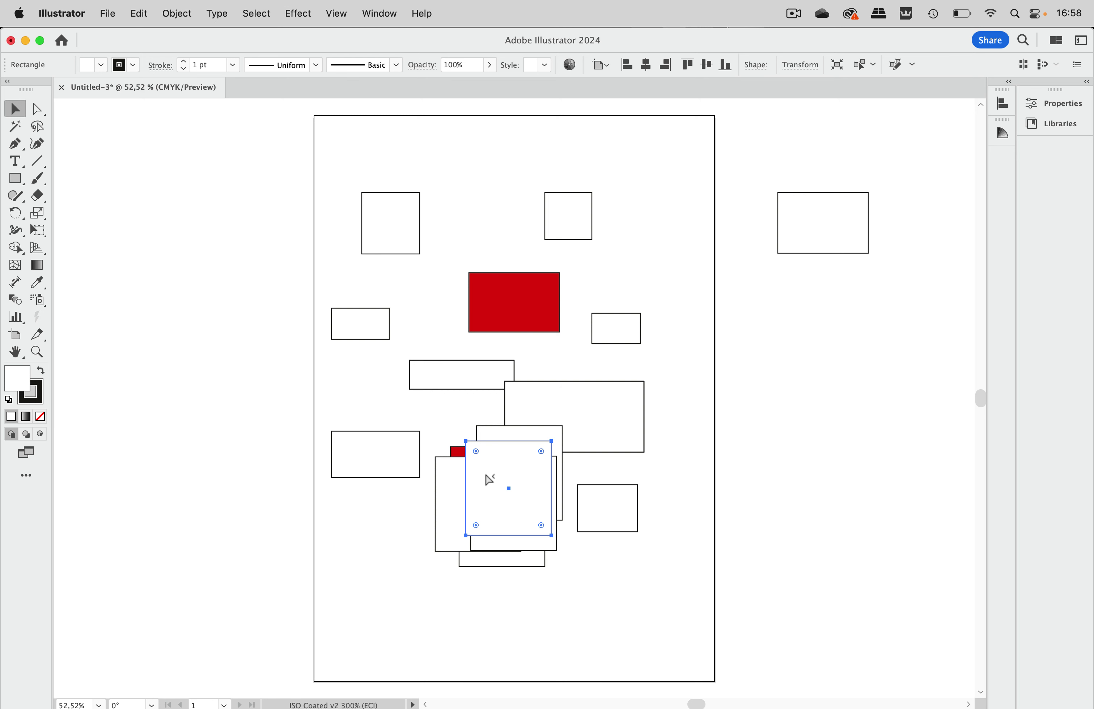
left_click(495, 482, "super")
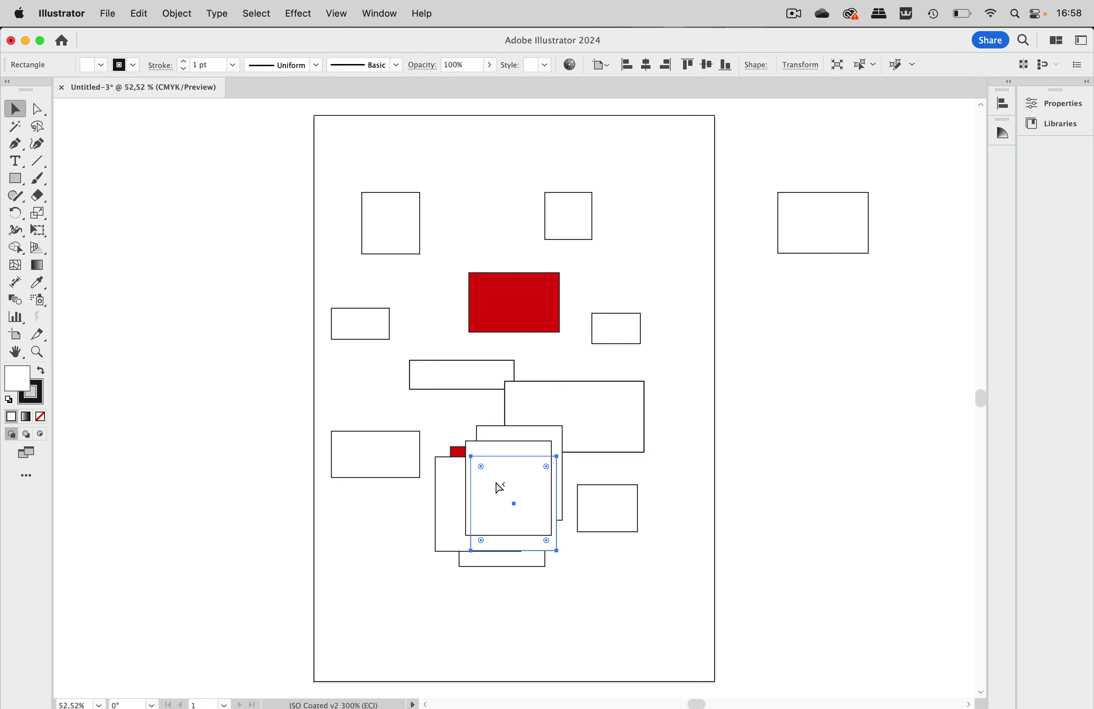
left_click(493, 488, "super")
left_click(489, 492, "super")
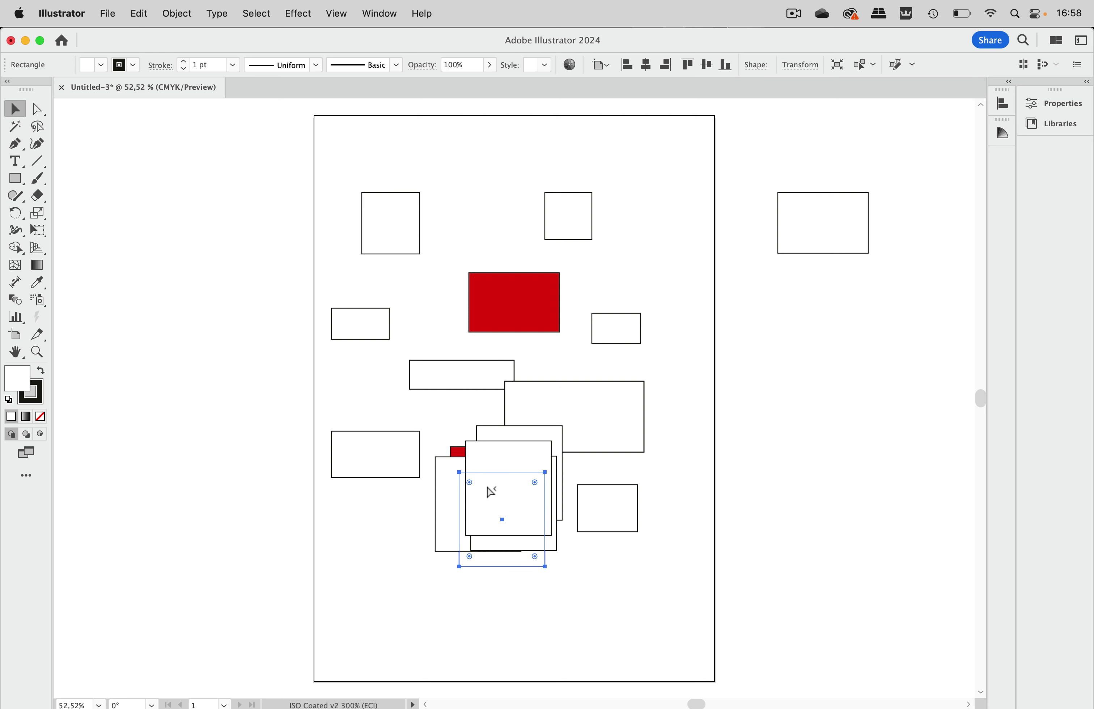
left_click(490, 492, "super")
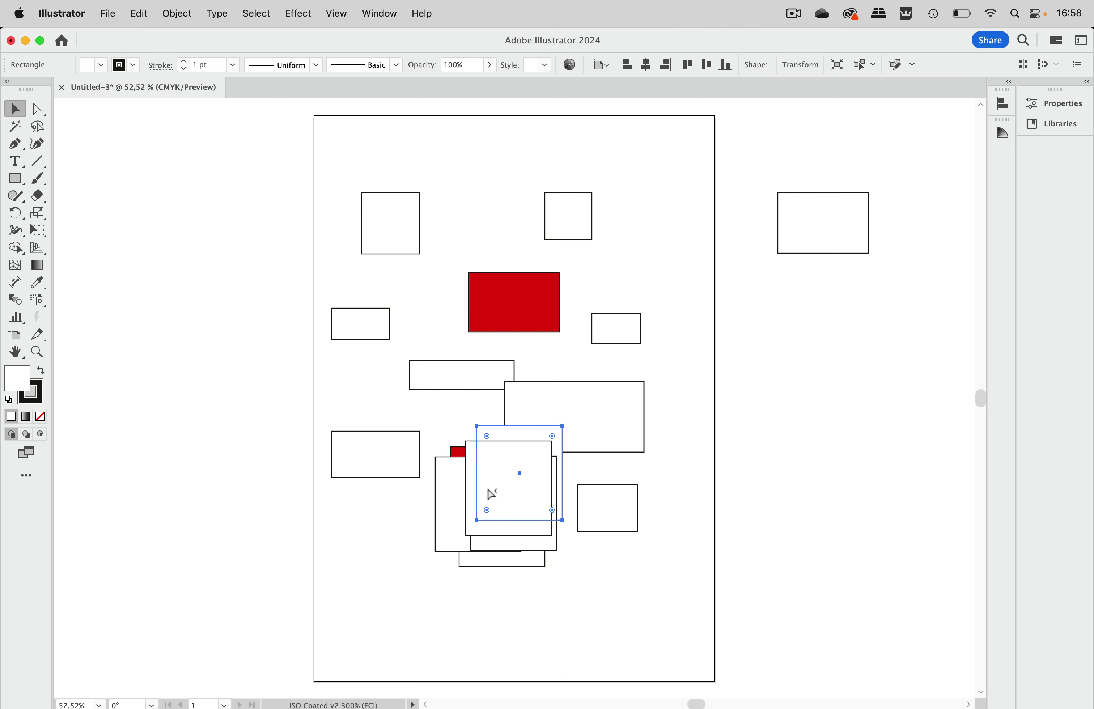
Delete all the stacked white rectangles that cover the lower red rectangle.
left_click(577, 551)
left_click(523, 515)
key("Delete")
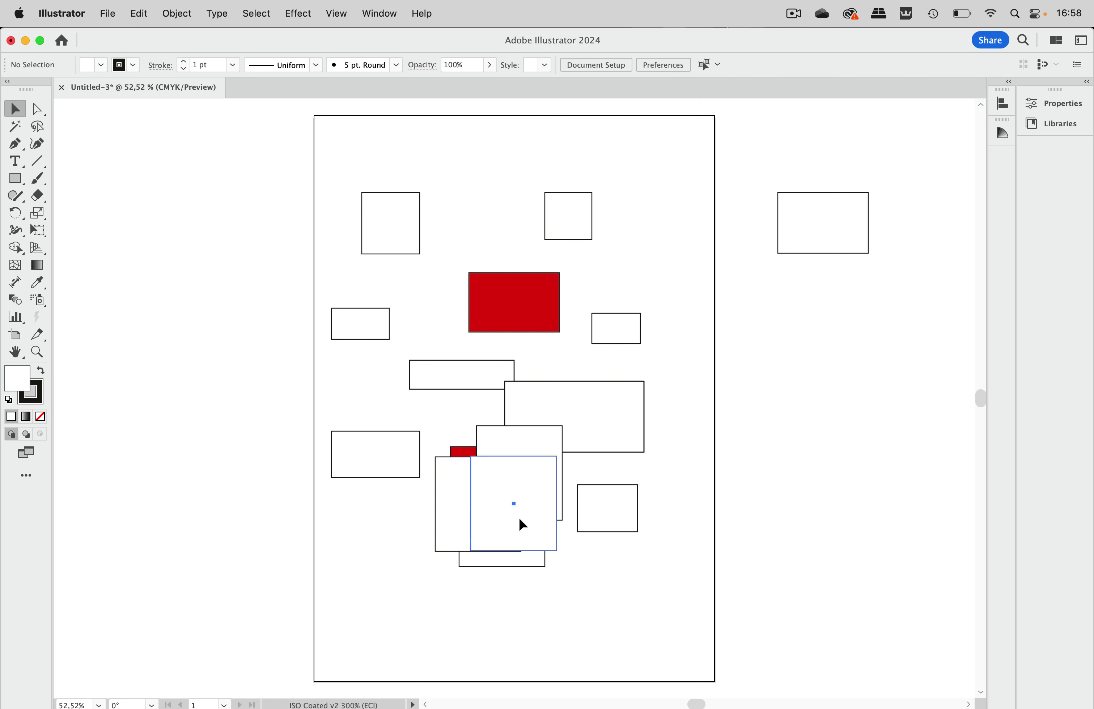
left_click(508, 517)
key("Delete")
left_click(513, 520)
key("Delete")
left_click(525, 488)
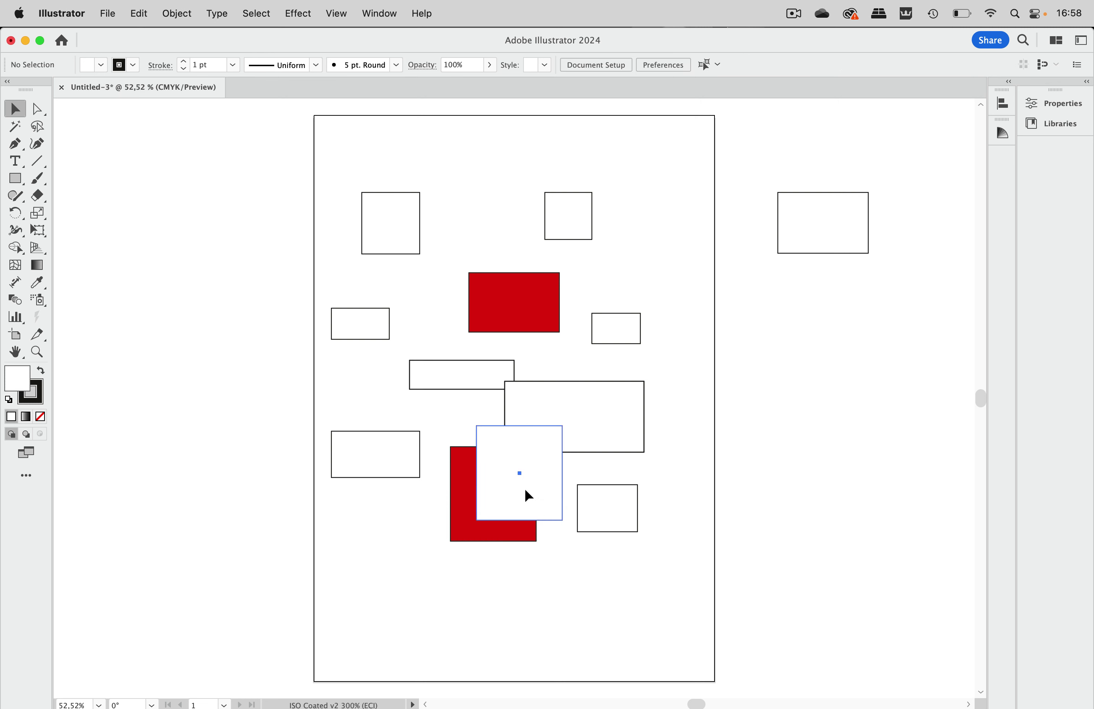
key("Delete")
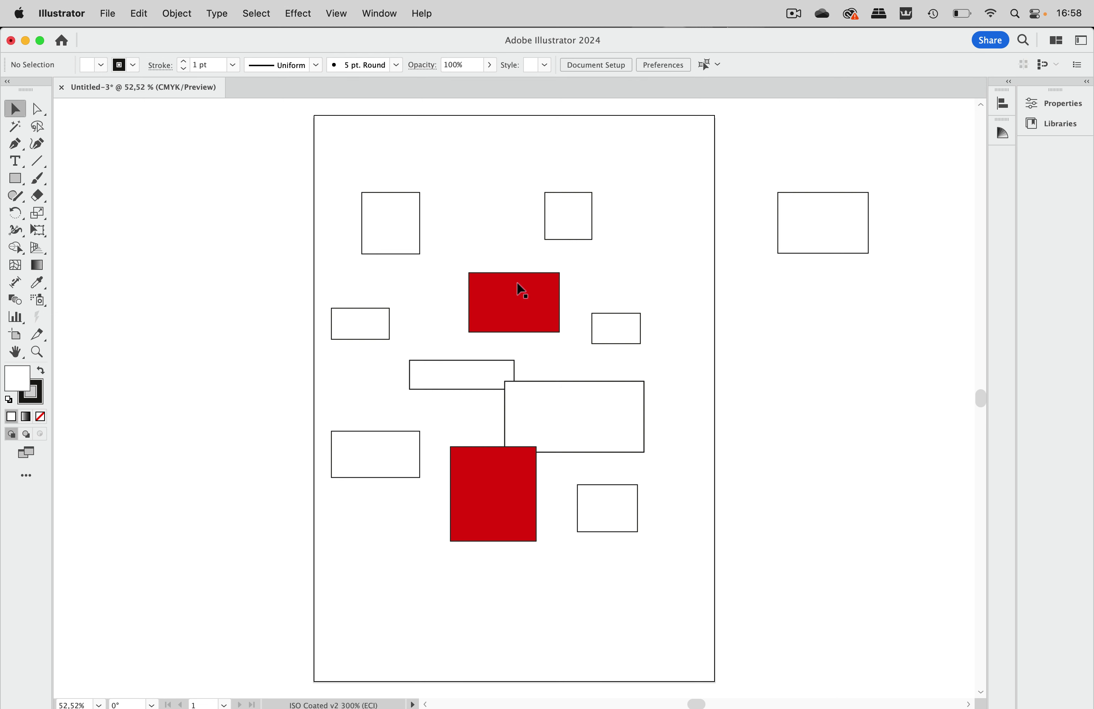
Use enclosed marquee selection around both red rectangles so that only fully enclosed shapes are picked, starting again from an empty selection.
left_click_drag(451, 253, 521, 344)
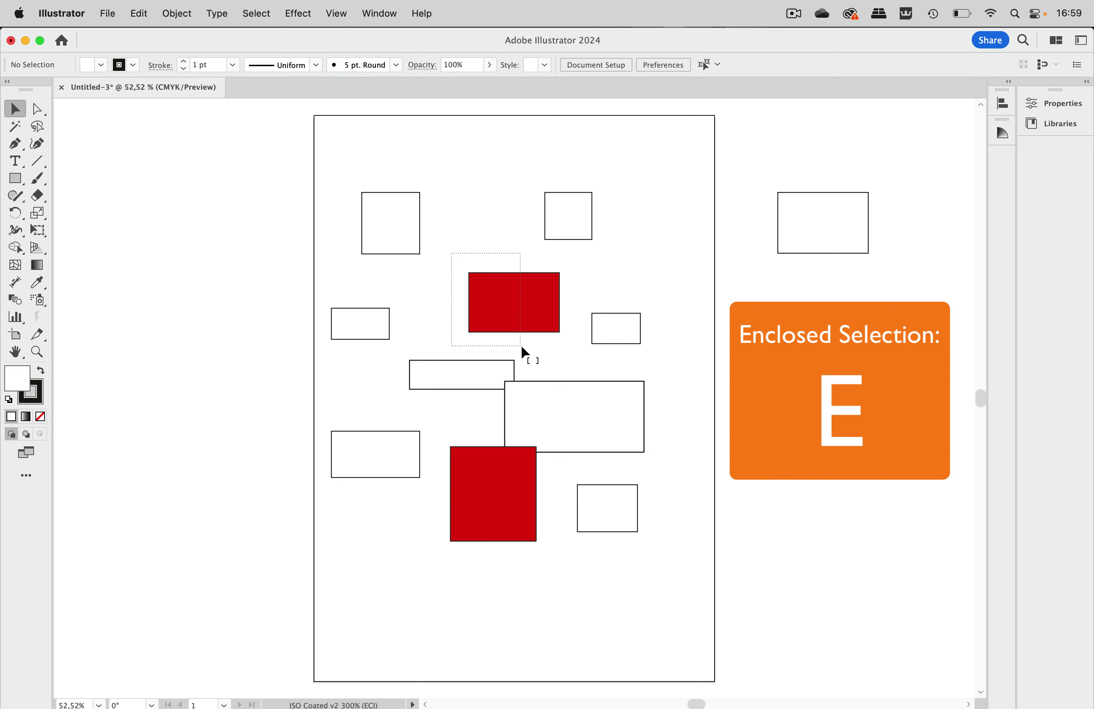
left_click_drag(521, 345, 567, 560)
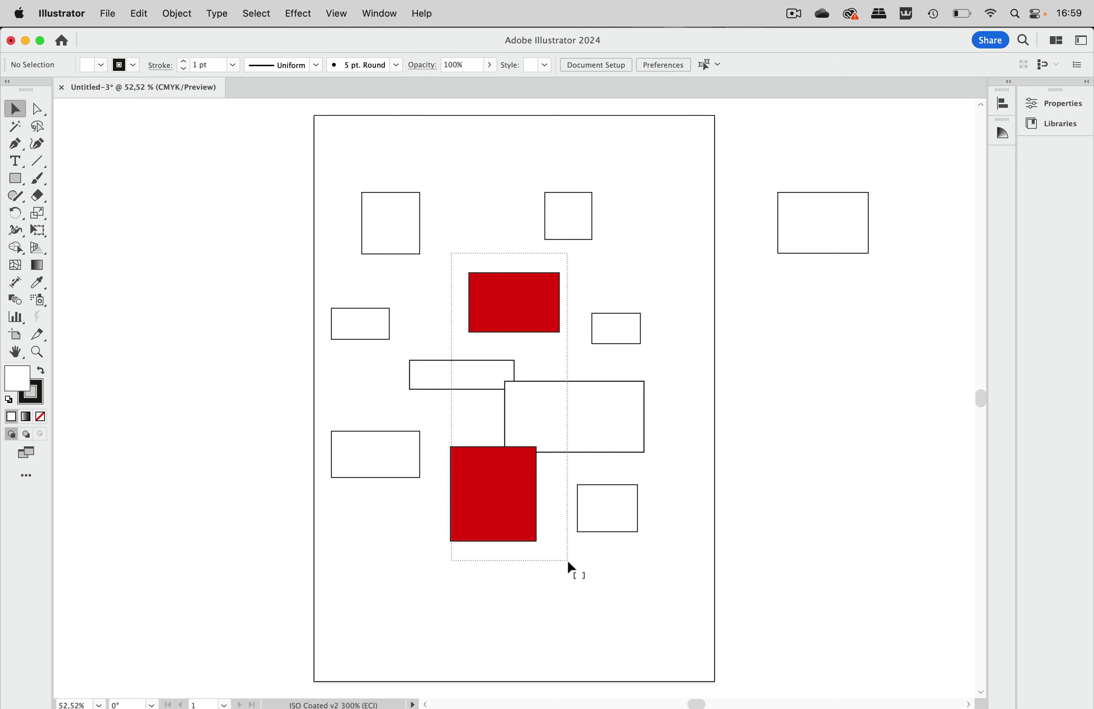
left_click_drag(568, 561, 567, 561)
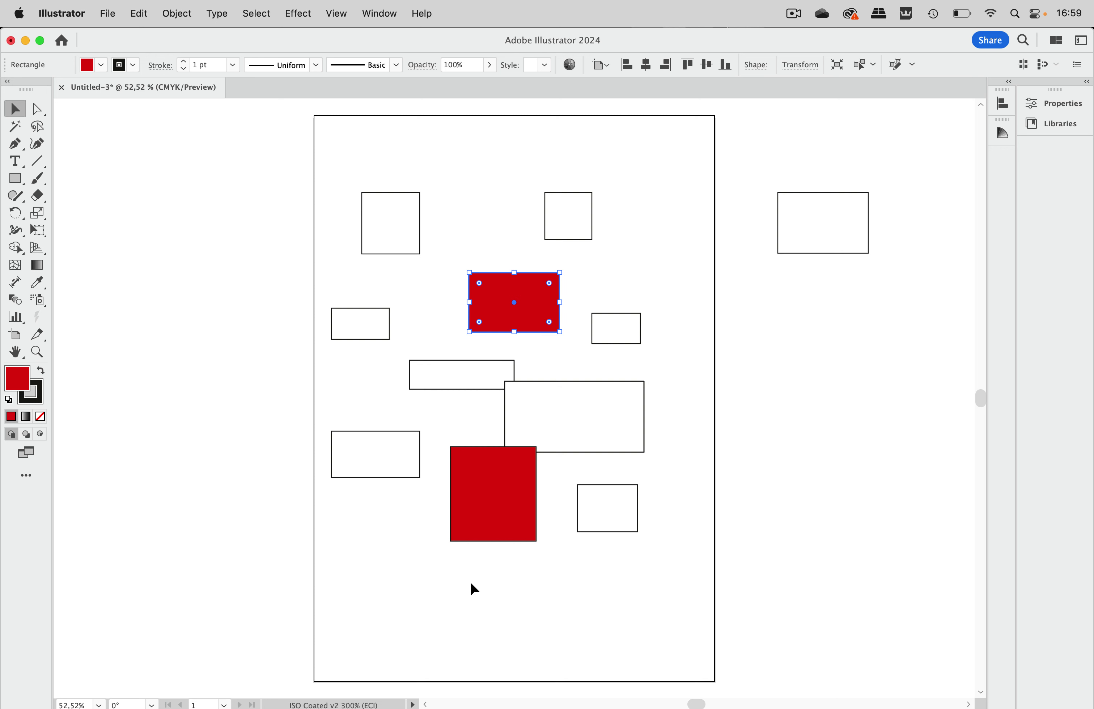
left_click(724, 519)
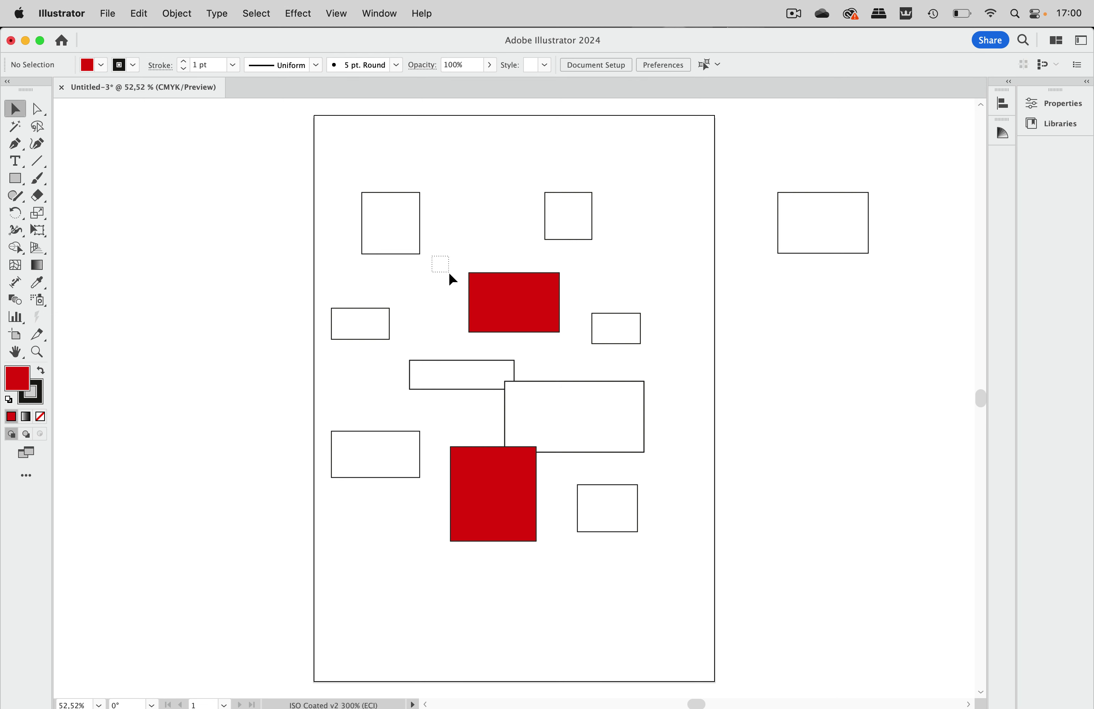
left_click_drag(451, 279, 573, 569)
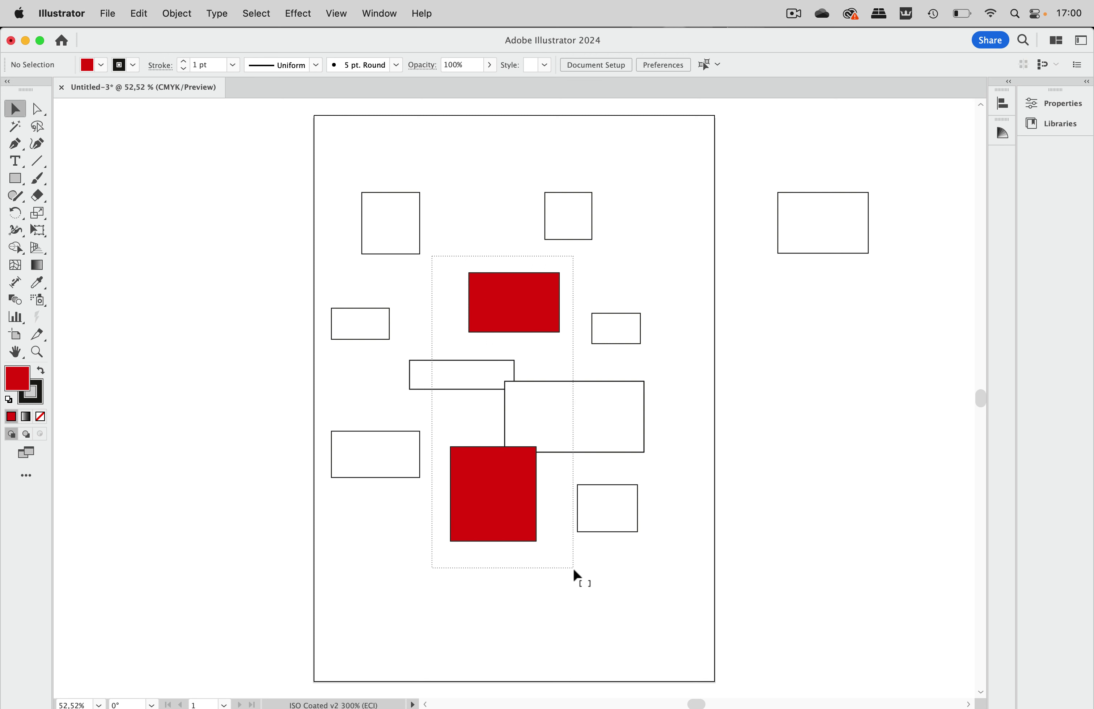
left_click_drag(573, 569, 572, 569)
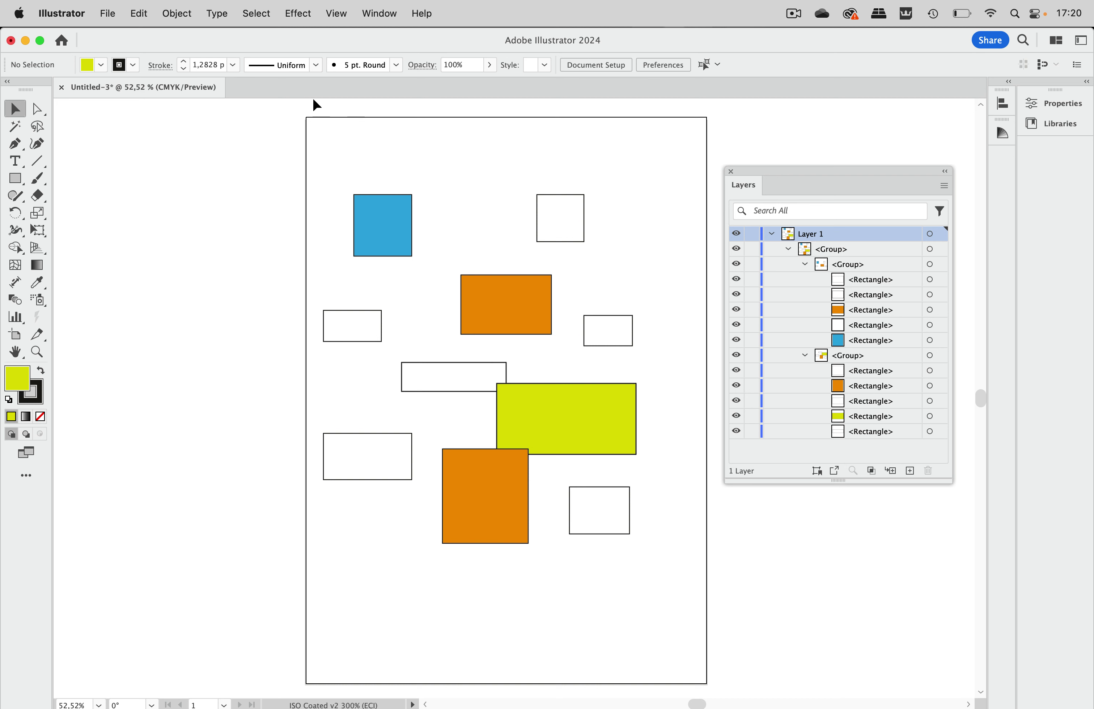
Marquee-select across both orange rectangles with the Group Selection tool, including the shapes it merely touches, and clear the selection.
left_click_drag(41, 107, 78, 126)
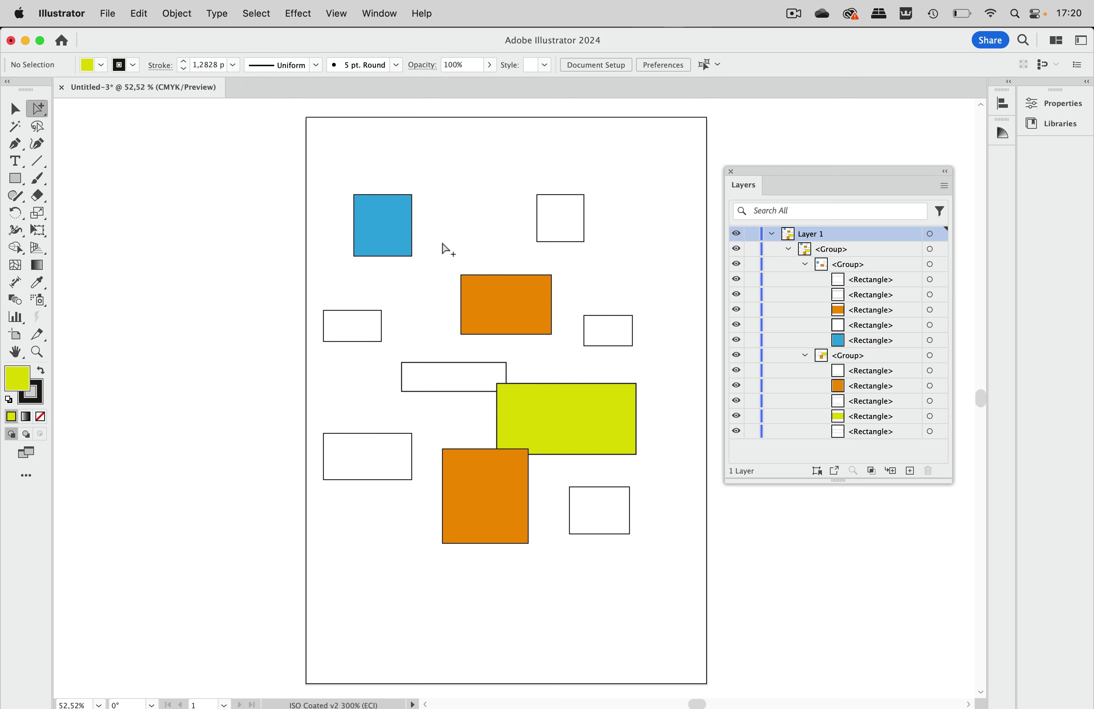
left_click_drag(445, 253, 563, 568)
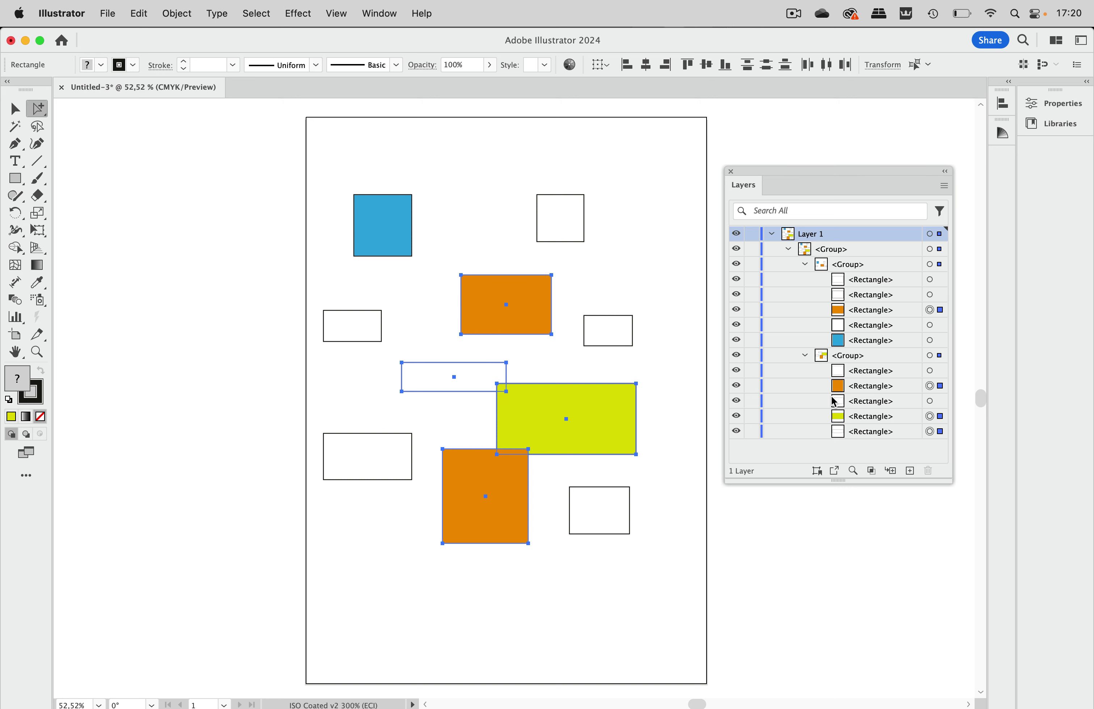
left_click(633, 275)
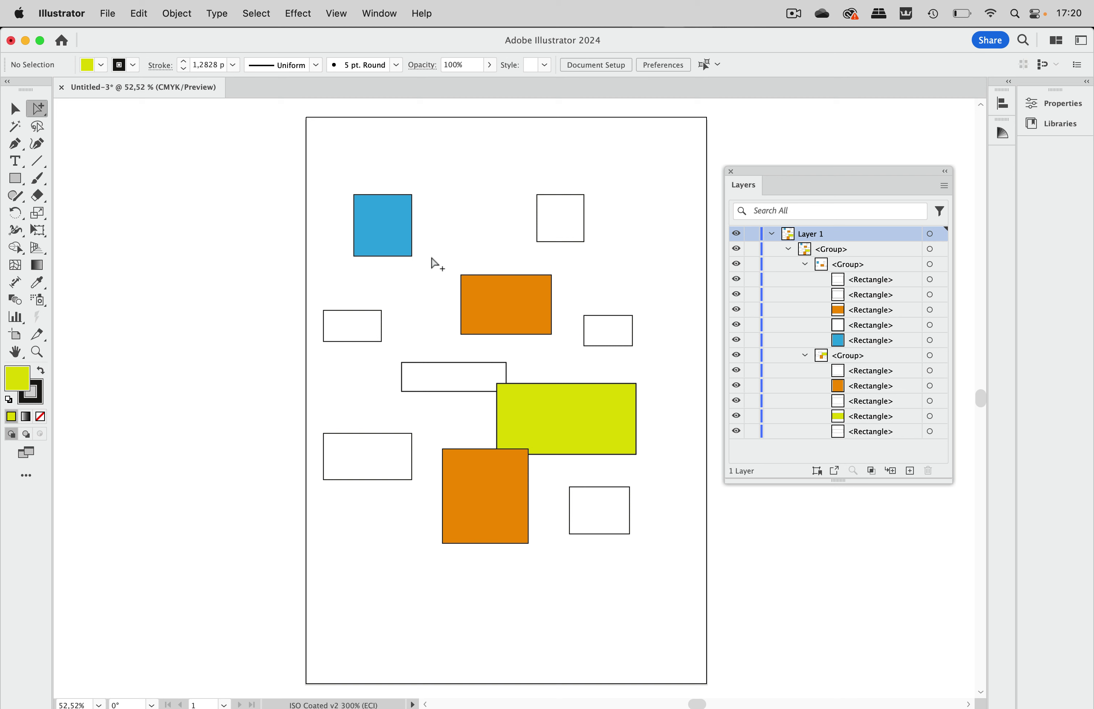
Select only the two orange rectangles inside their groups using an enclosed marquee with the Group Selection tool.
left_click_drag(431, 258, 564, 567)
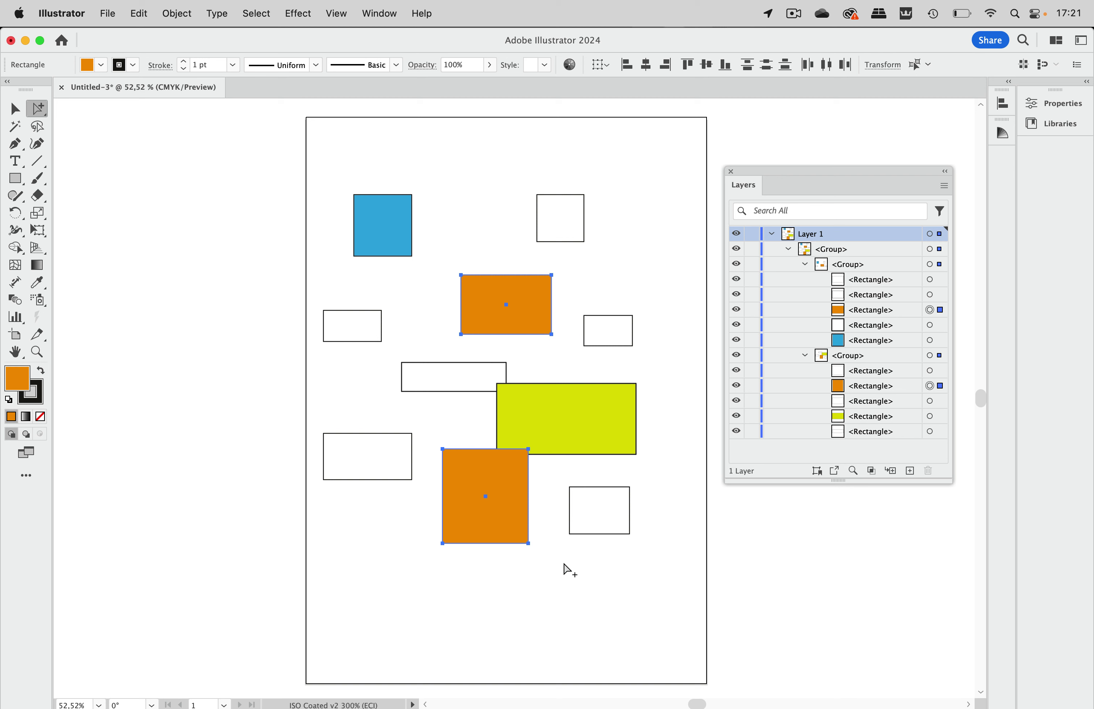
left_click(50, 111)
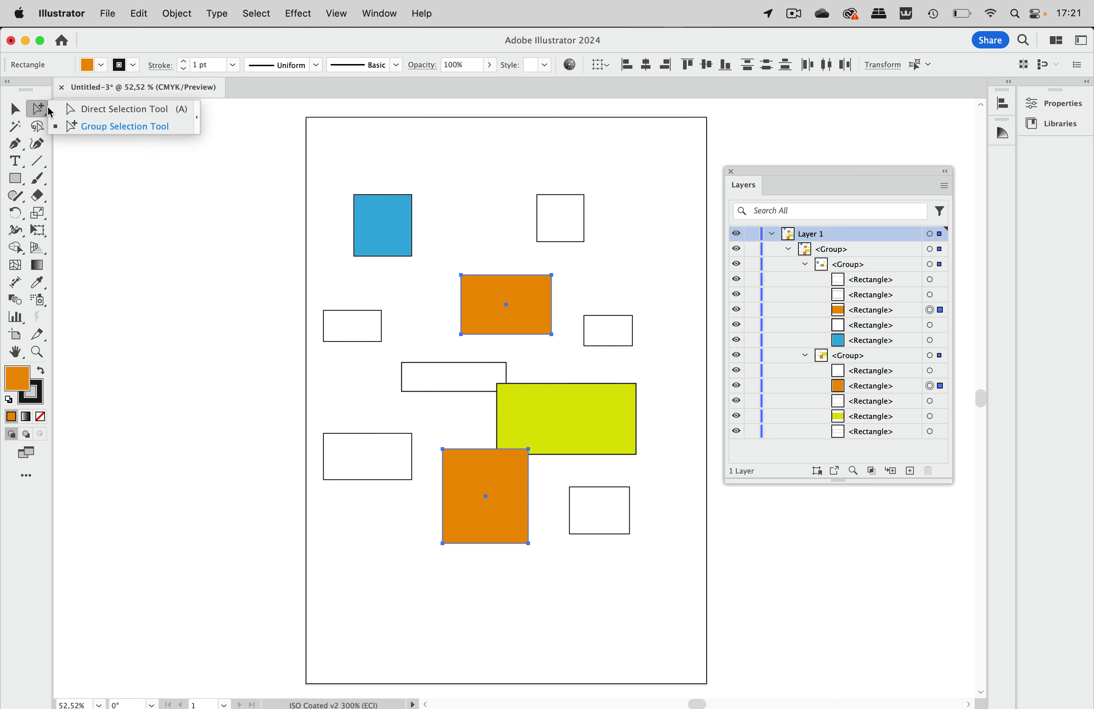
left_click(40, 113)
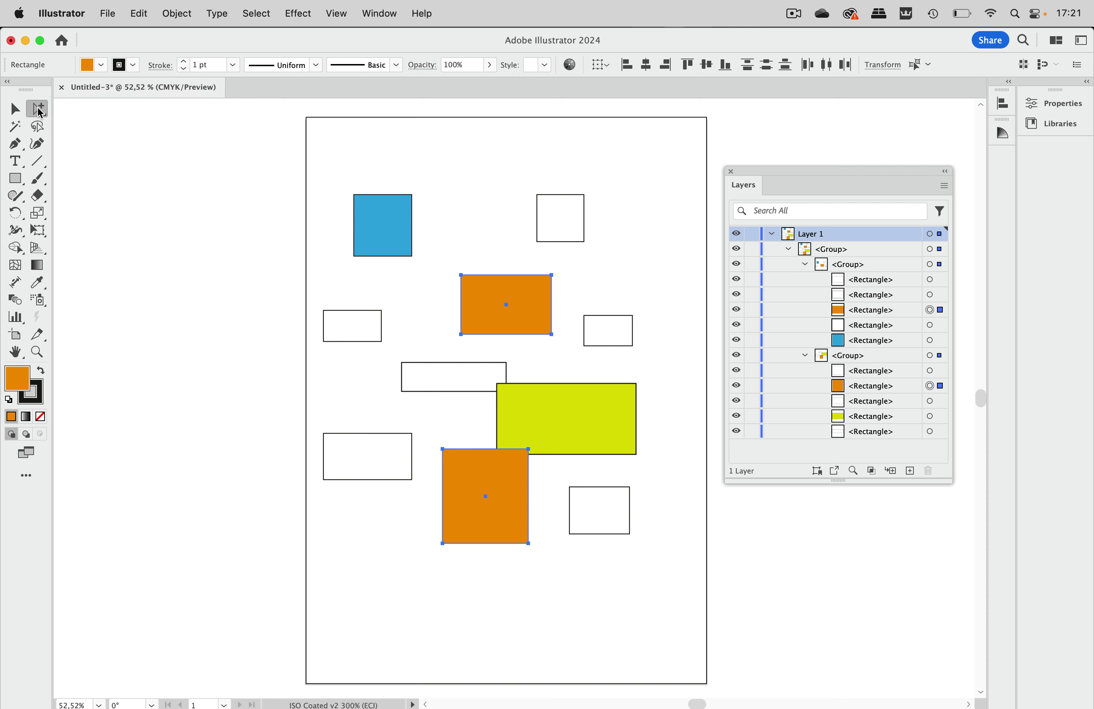